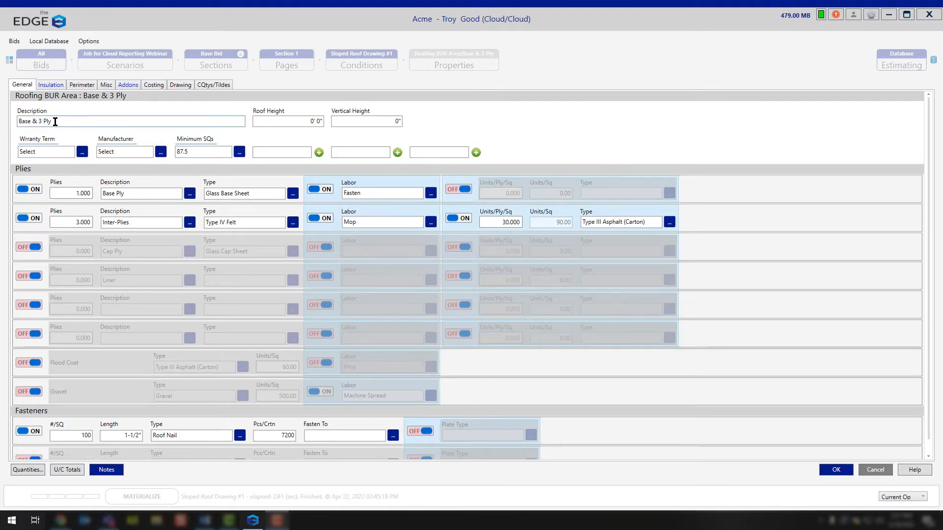
Review the roofing area's description, roof height, vertical height, warranty term, manufacturer and minimum squares fields
{"action": "left_click_drag", "start_coordinate": [74, 121], "coordinate": [16, 116]}
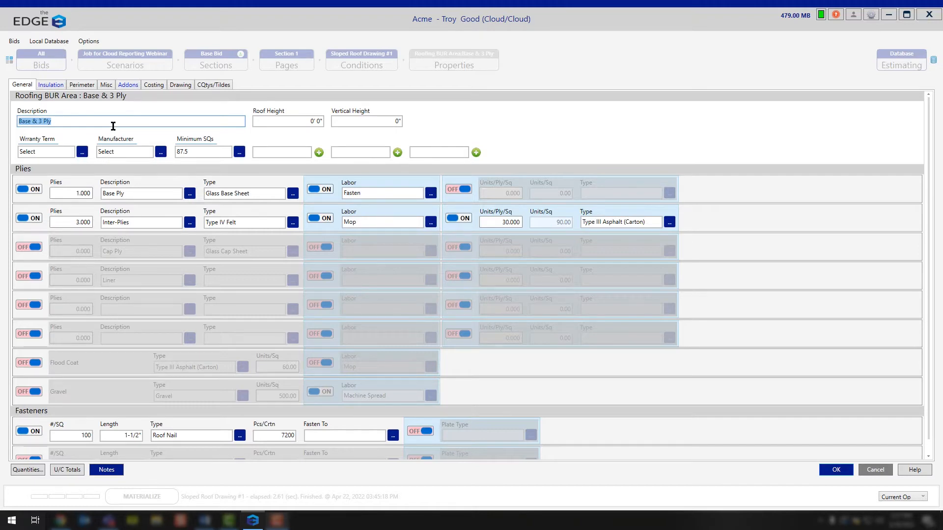
{"action": "left_click", "coordinate": [289, 122]}
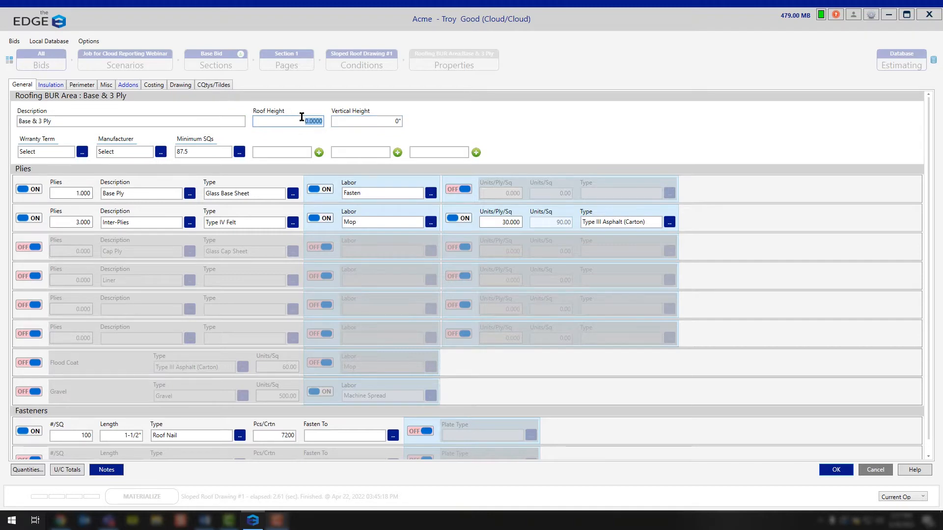
{"action": "left_click", "coordinate": [362, 122]}
{"action": "left_click", "coordinate": [434, 115]}
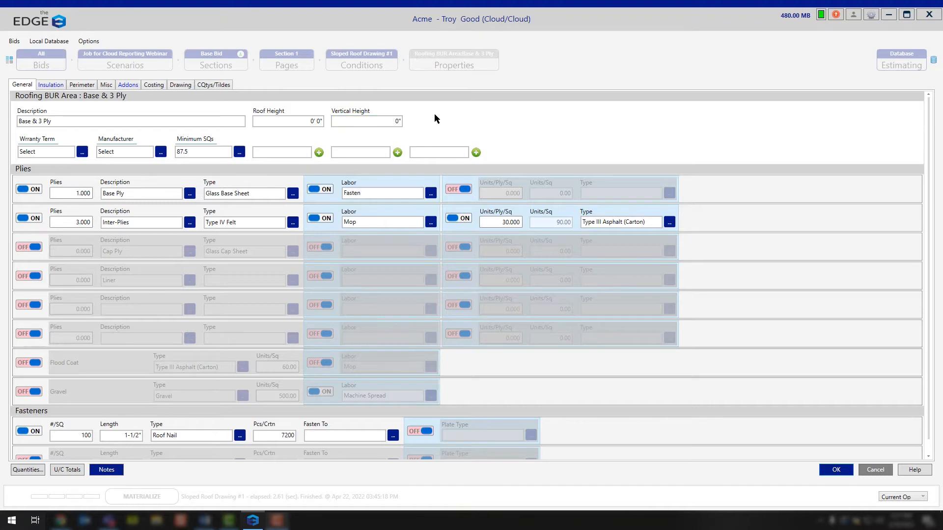
{"action": "left_click", "coordinate": [52, 151]}
{"action": "left_click", "coordinate": [116, 153]}
{"action": "left_click", "coordinate": [195, 152]}
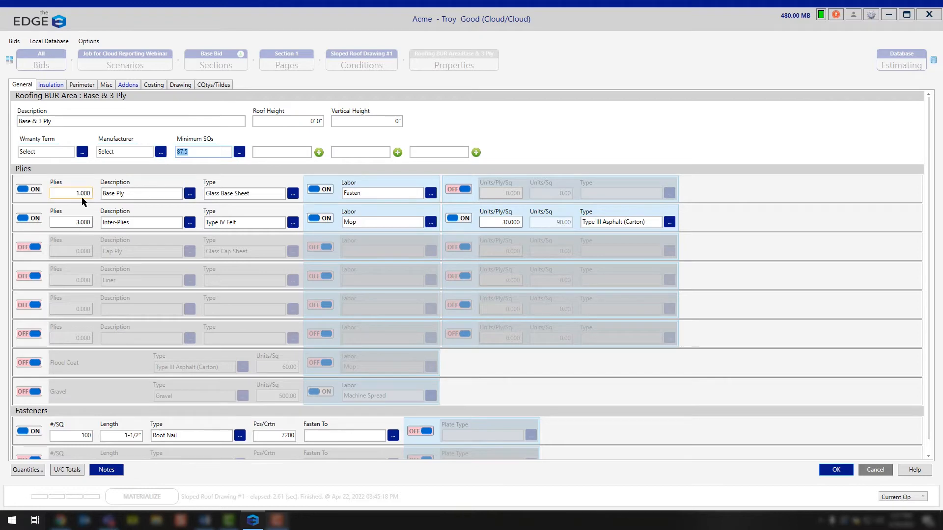
Turn on the Cap Ply row and set its number of plies to 1
{"action": "left_click", "coordinate": [31, 247]}
{"action": "left_click", "coordinate": [74, 251]}
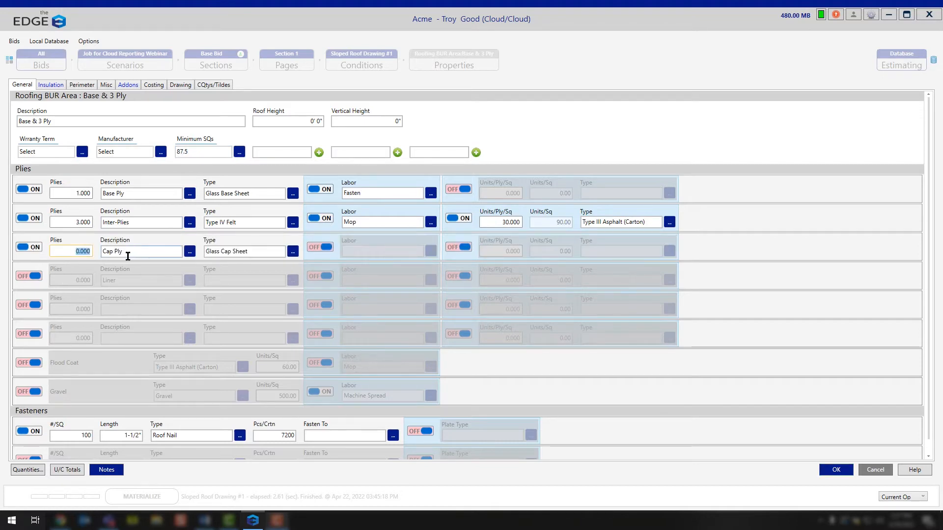
{"action": "type", "text": "1"}
{"action": "left_click", "coordinate": [245, 167]}
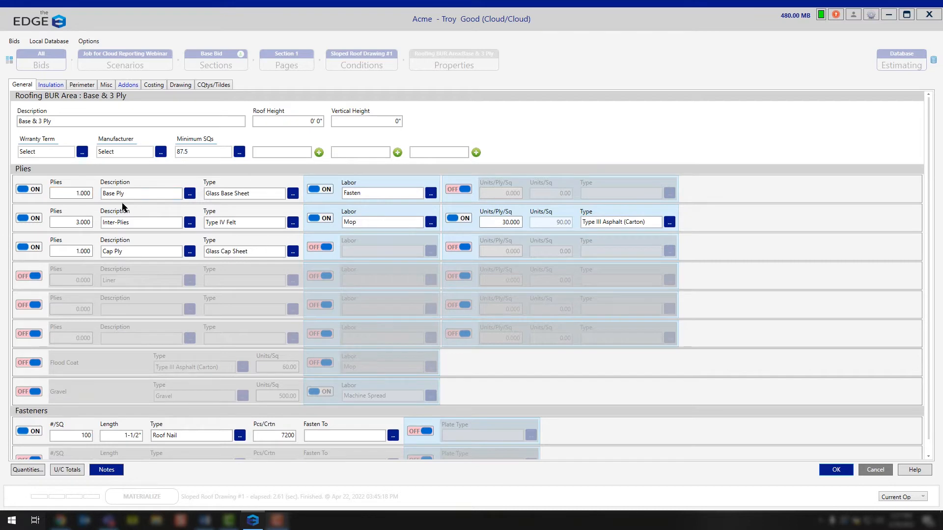
Review the ply counts, descriptions and material types of the base, inter-ply and cap rows, plus the inter-plies' asphalt units per ply
{"action": "double_click", "coordinate": [77, 194]}
{"action": "key", "text": "Tab"}
{"action": "left_click", "coordinate": [122, 222]}
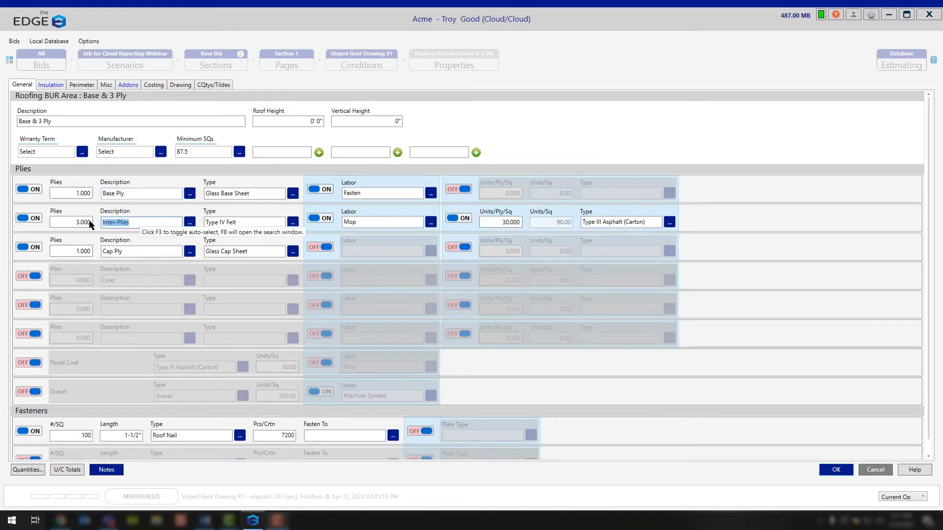
{"action": "left_click", "coordinate": [128, 250]}
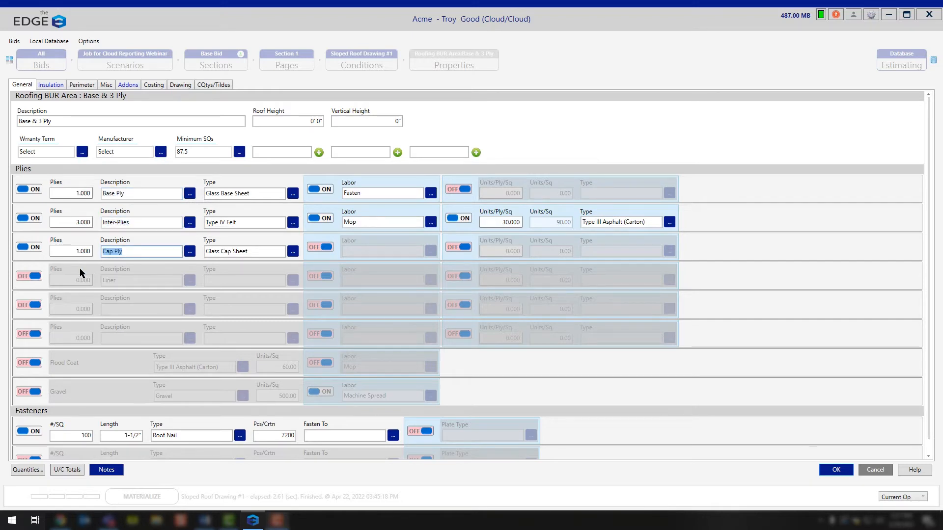
{"action": "left_click", "coordinate": [242, 194]}
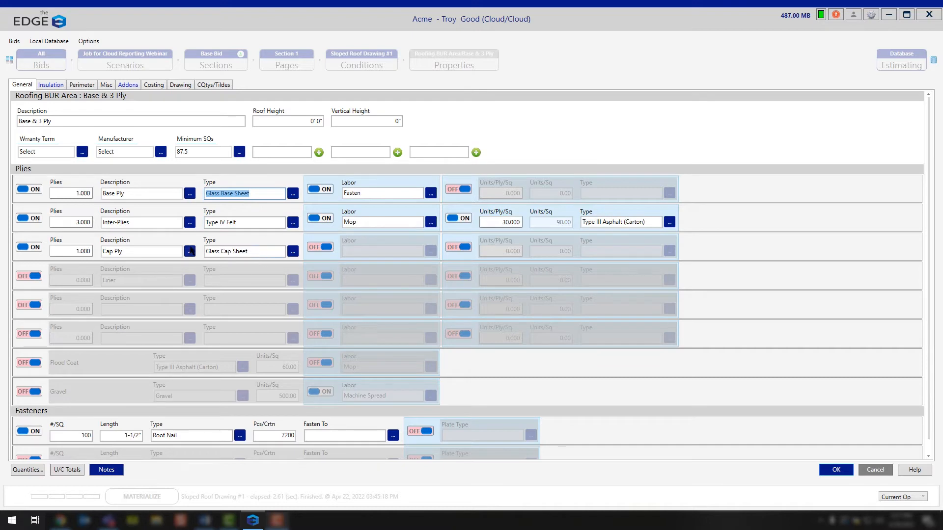
{"action": "left_click", "coordinate": [248, 225]}
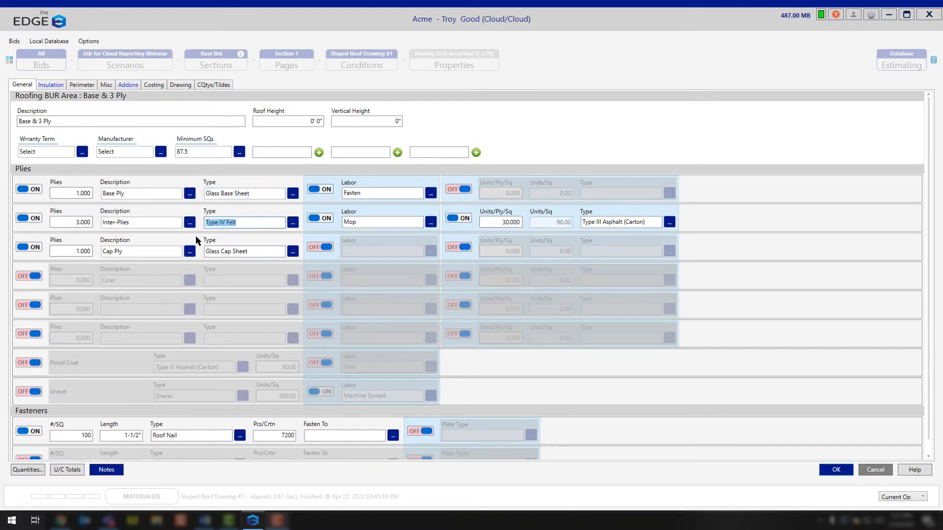
{"action": "left_click", "coordinate": [268, 252]}
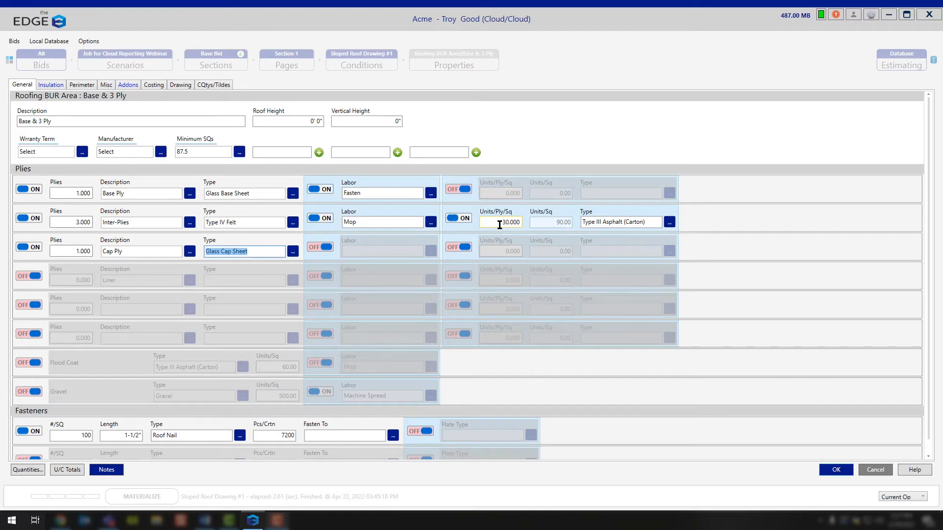
{"action": "left_click_drag", "start_coordinate": [495, 225], "coordinate": [526, 223]}
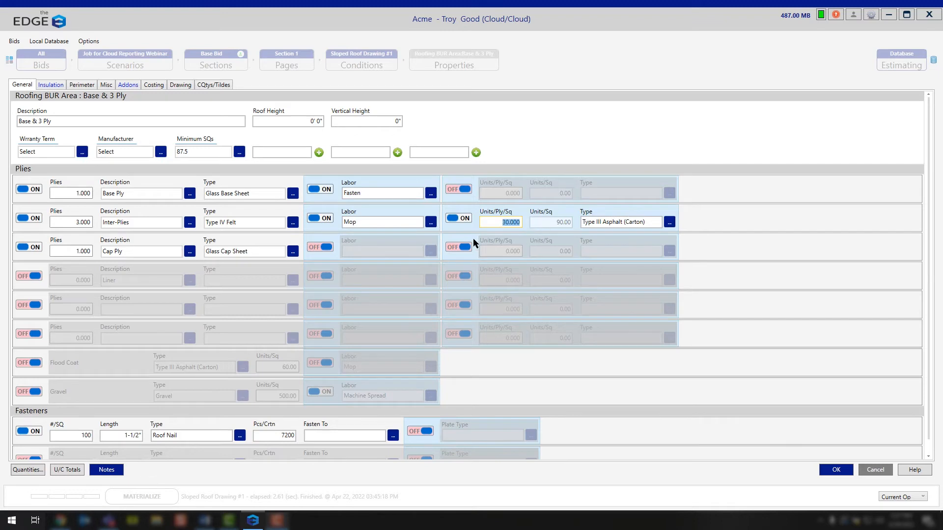
{"action": "left_click", "coordinate": [73, 222]}
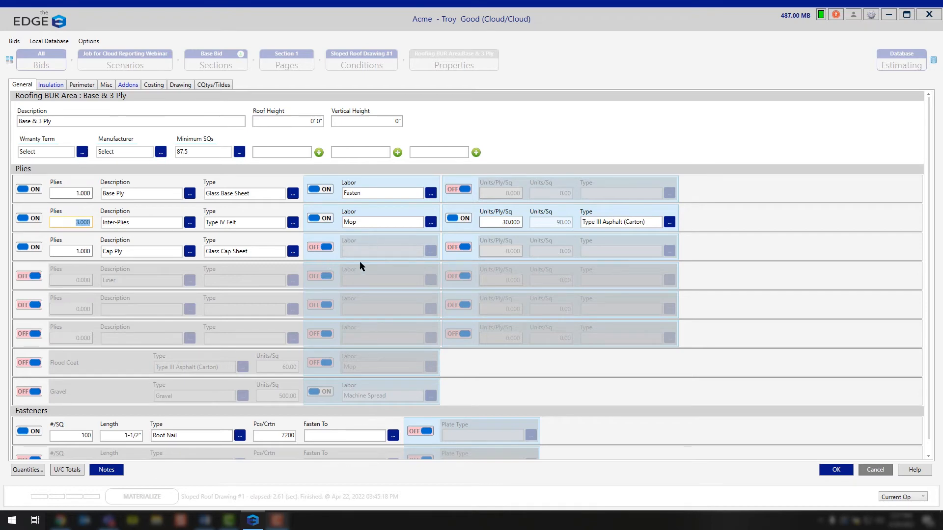
Turn on the Flood Coat and Gravel rows, leaving the flood coat's labor off
{"action": "left_click", "coordinate": [33, 366]}
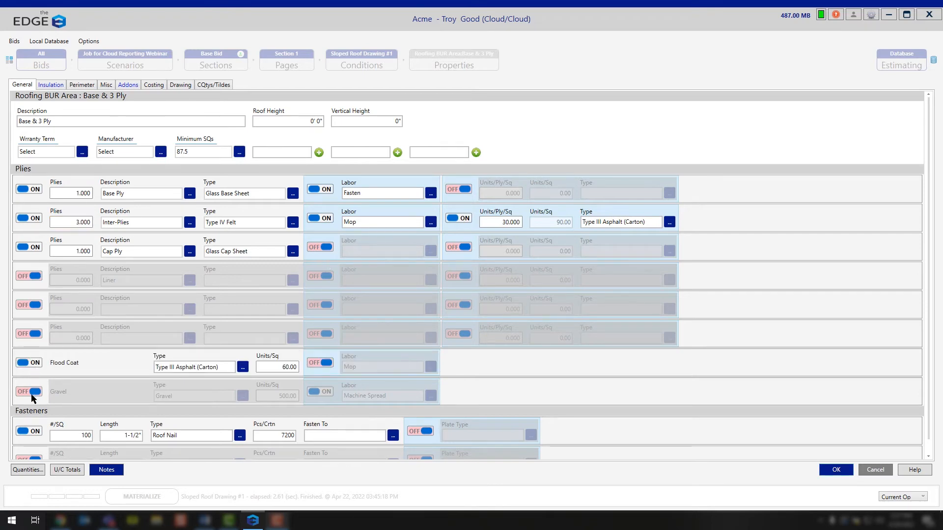
{"action": "left_click", "coordinate": [33, 393]}
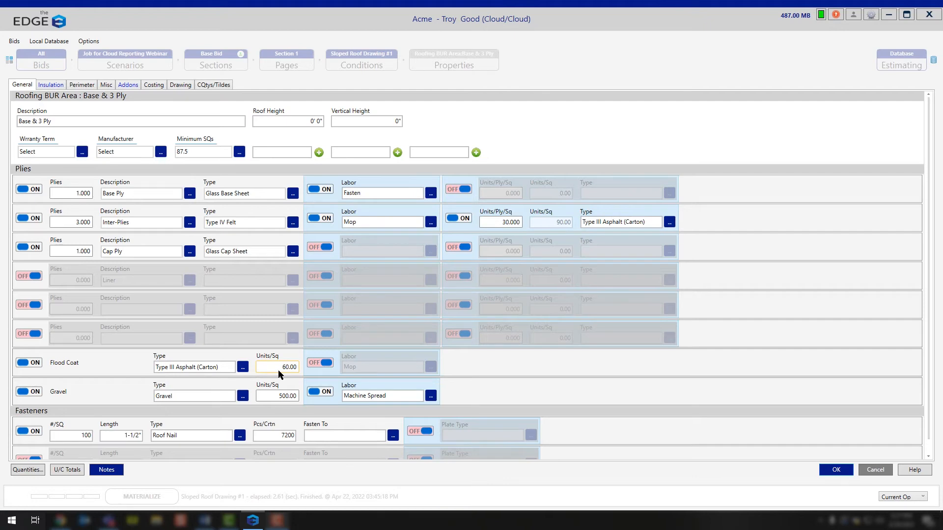
{"action": "left_click", "coordinate": [327, 363]}
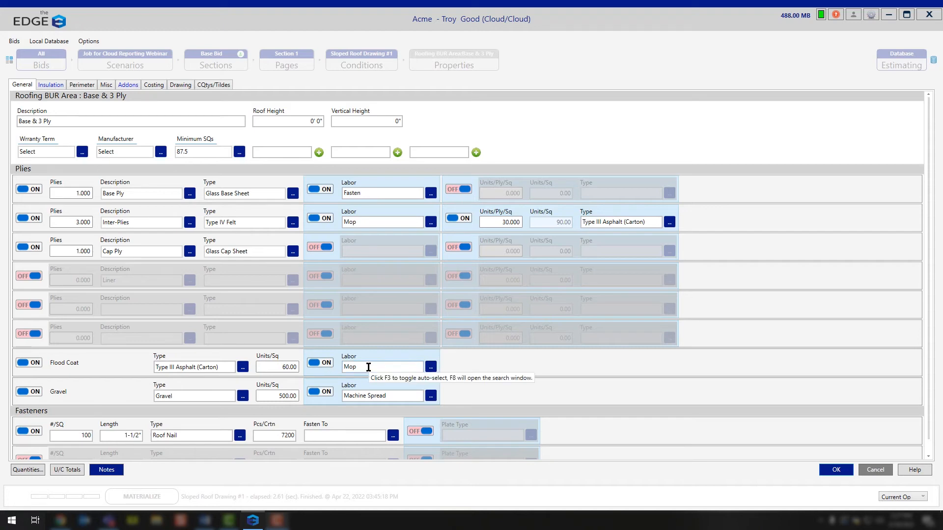
{"action": "left_click", "coordinate": [327, 365]}
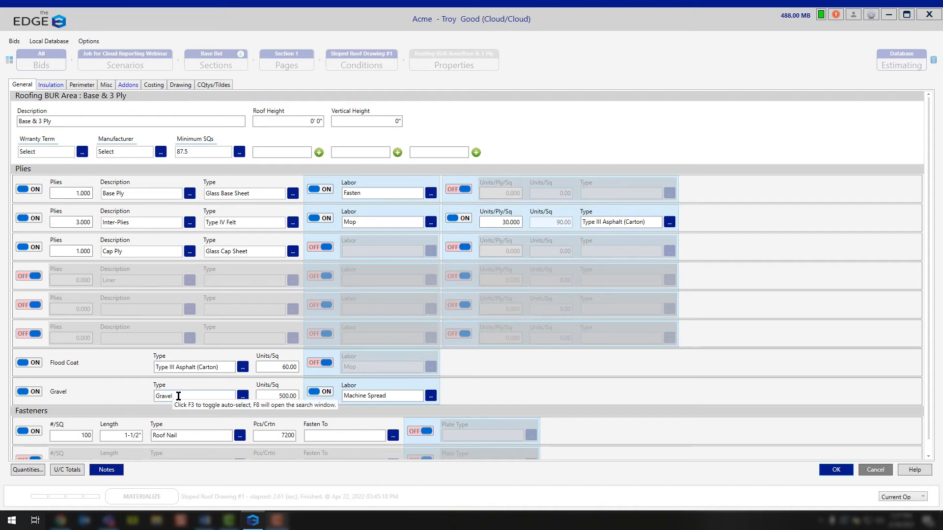
Examine the gravel type lookup list and its form for adding an entry, and close both without changes
{"action": "left_click", "coordinate": [242, 397]}
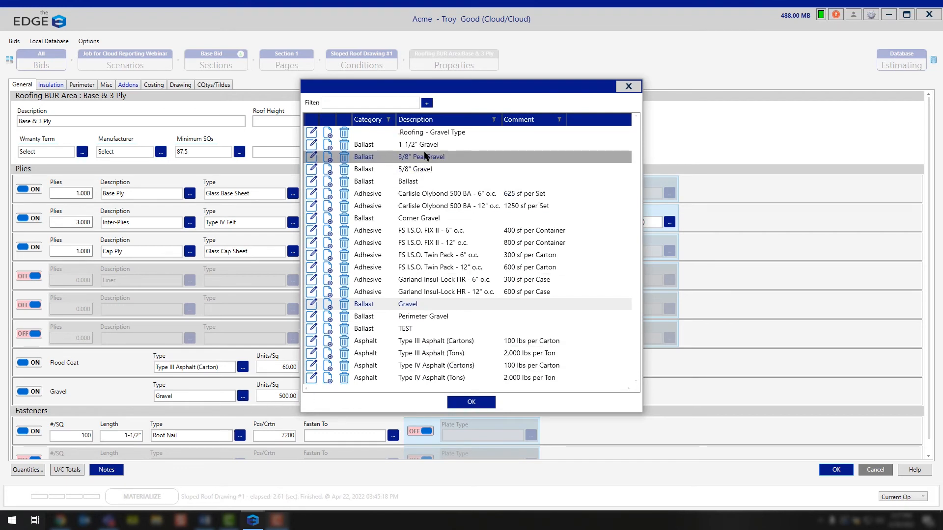
{"action": "left_click", "coordinate": [427, 103]}
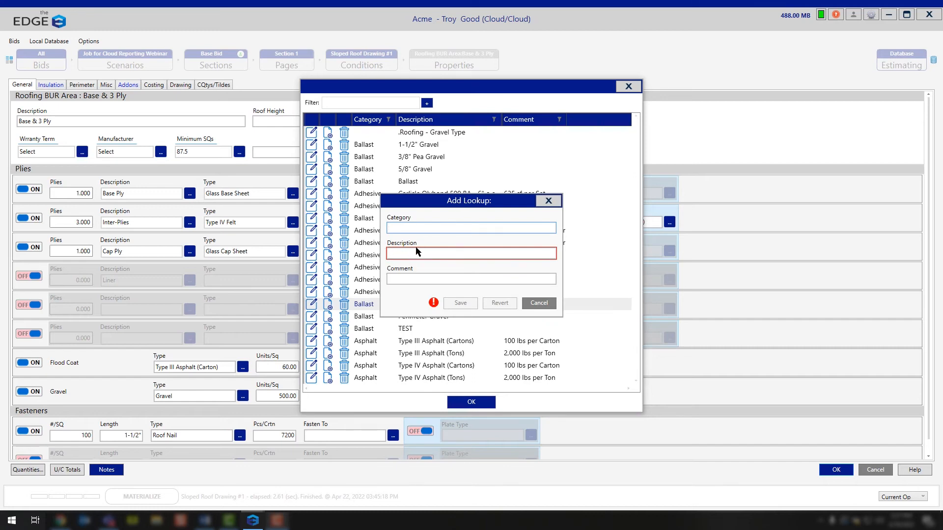
{"action": "left_click", "coordinate": [549, 200]}
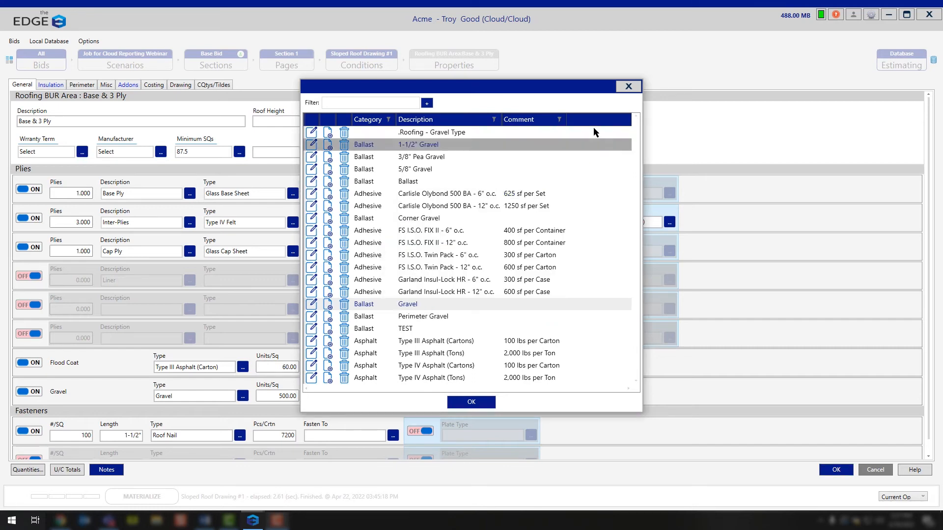
{"action": "left_click", "coordinate": [628, 87]}
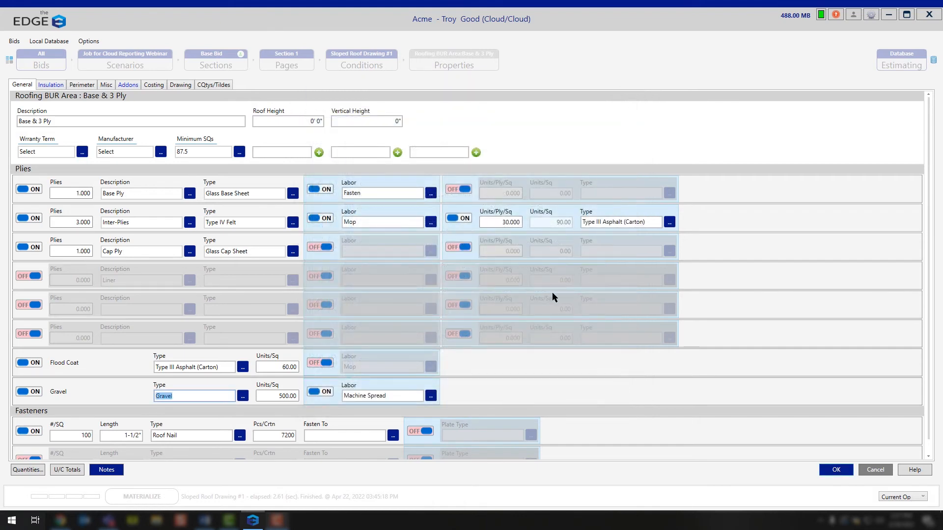
Review the gravel row's units per square and its labor method
{"action": "left_click", "coordinate": [286, 398]}
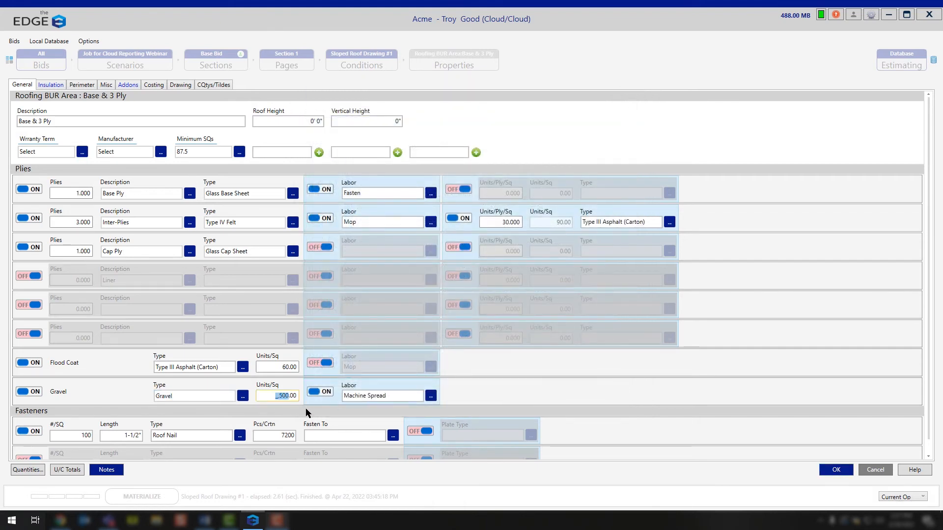
{"action": "left_click_drag", "start_coordinate": [264, 396], "coordinate": [299, 394]}
{"action": "left_click", "coordinate": [268, 395]}
{"action": "left_click", "coordinate": [300, 401]}
{"action": "left_click", "coordinate": [368, 396]}
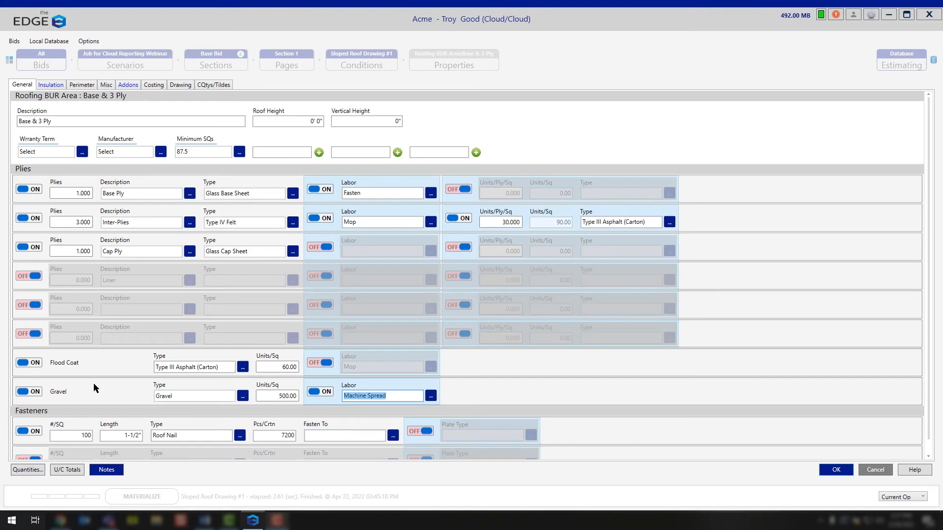
Review the first fastener row's quantity per square, length, type, pieces per carton and fasten-to fields
{"action": "scroll", "coordinate": [930, 289], "scroll_direction": "down", "scroll_amount": 1}
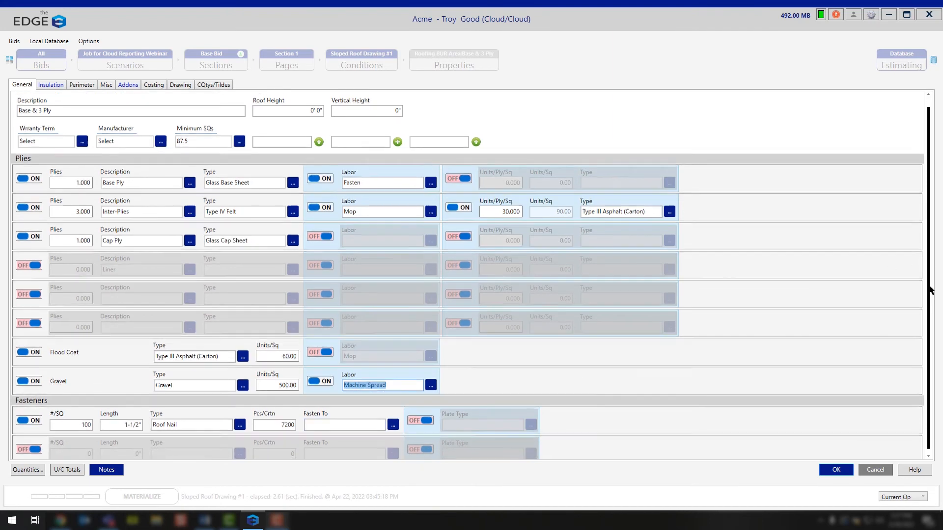
{"action": "scroll", "coordinate": [929, 290], "scroll_direction": "down", "scroll_amount": 1}
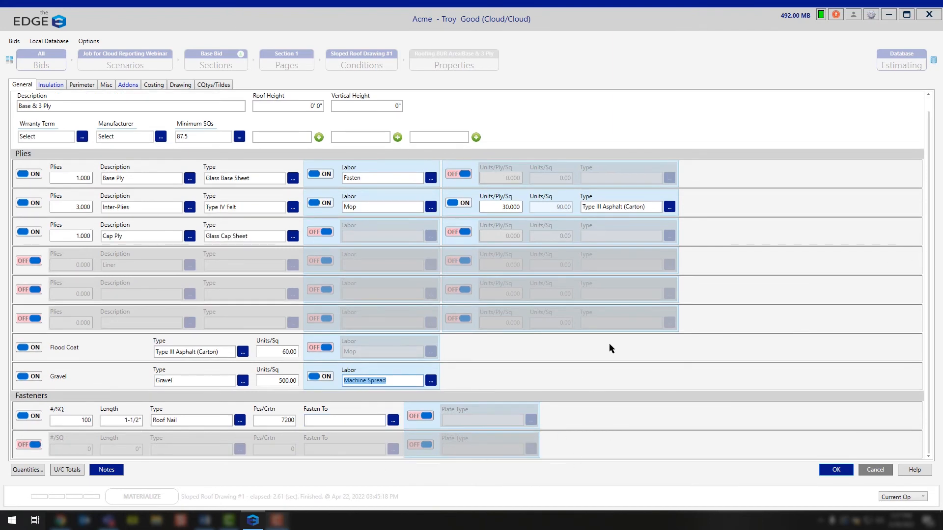
{"action": "left_click", "coordinate": [70, 421]}
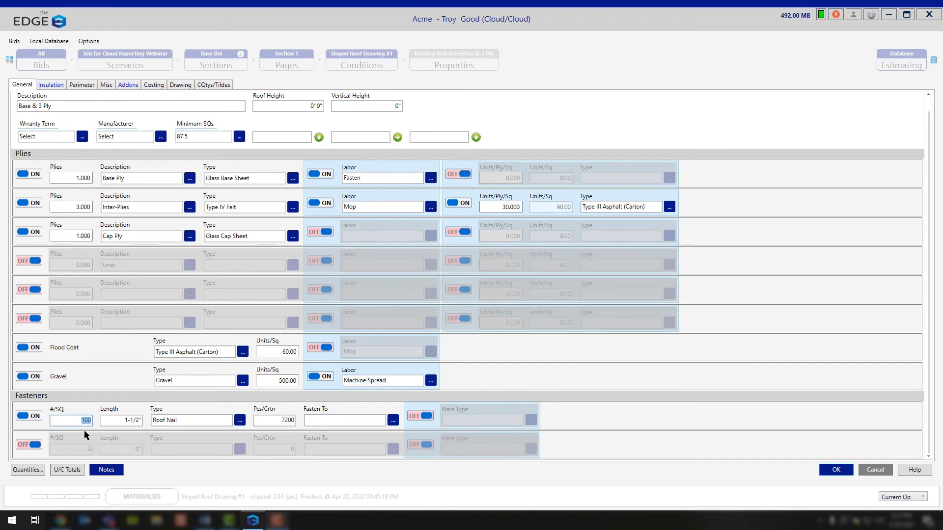
{"action": "left_click", "coordinate": [121, 423]}
{"action": "left_click", "coordinate": [182, 420]}
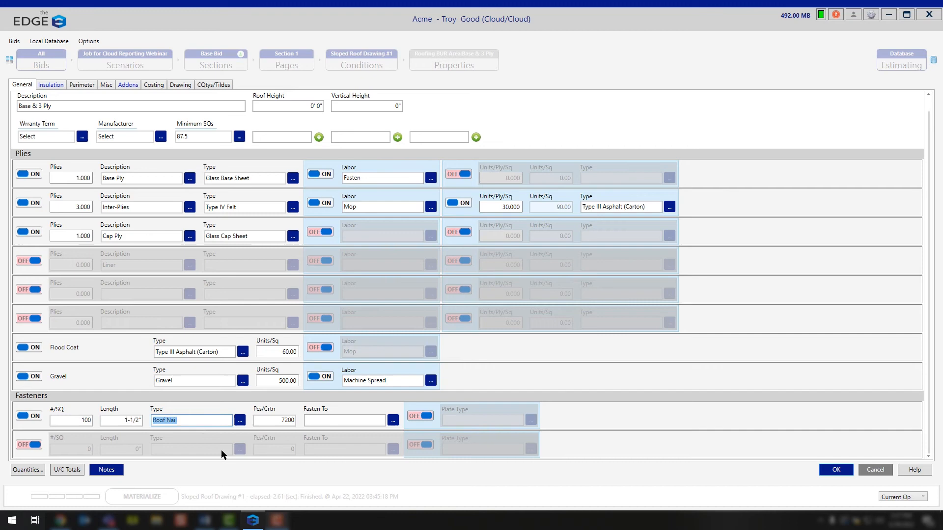
{"action": "left_click", "coordinate": [275, 420]}
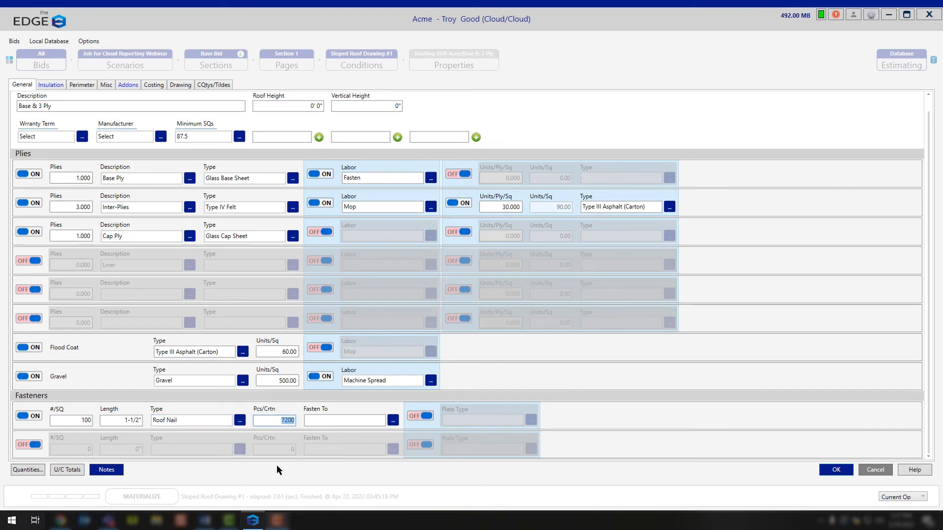
{"action": "left_click", "coordinate": [78, 420]}
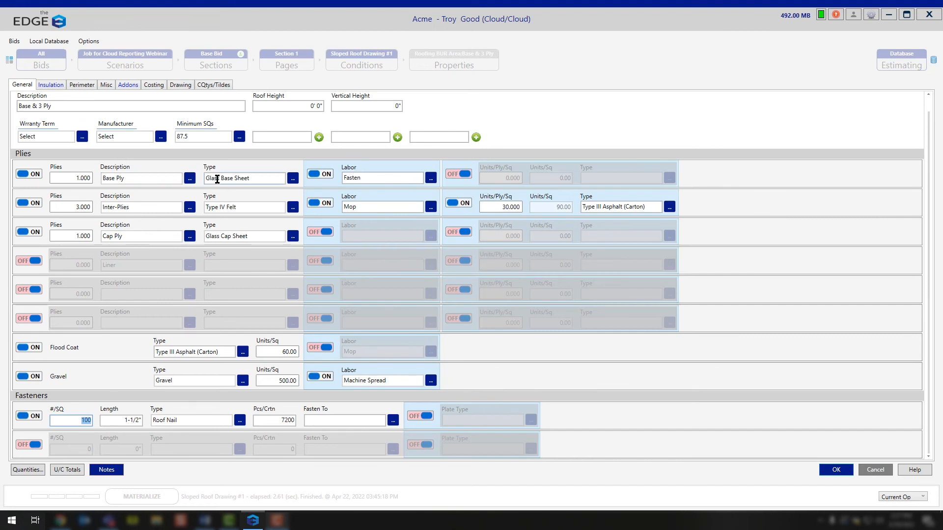
{"action": "left_click", "coordinate": [123, 421]}
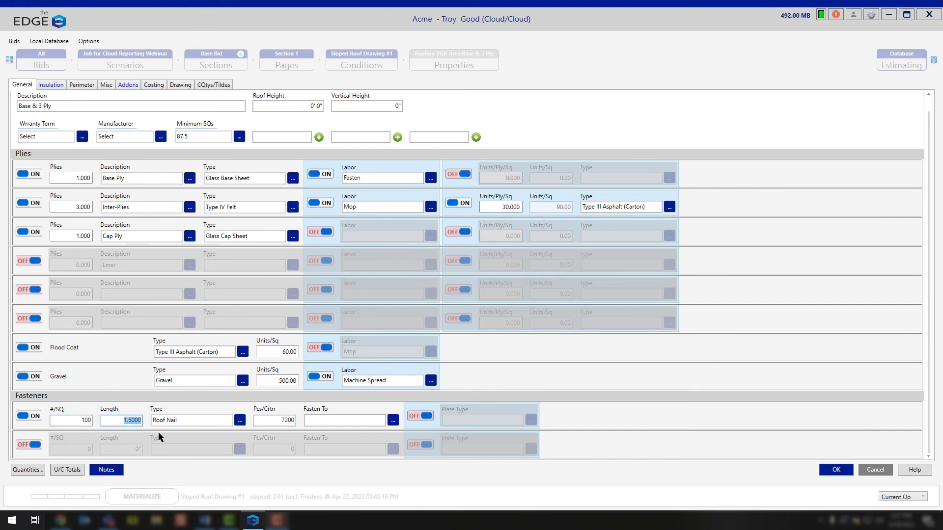
{"action": "key", "text": "Tab"}
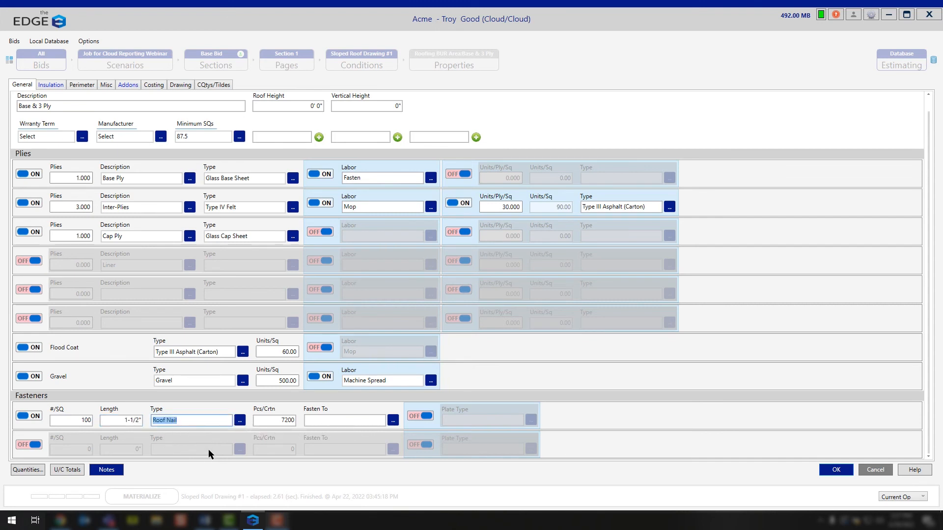
{"action": "left_click", "coordinate": [272, 422]}
{"action": "left_click", "coordinate": [283, 421]}
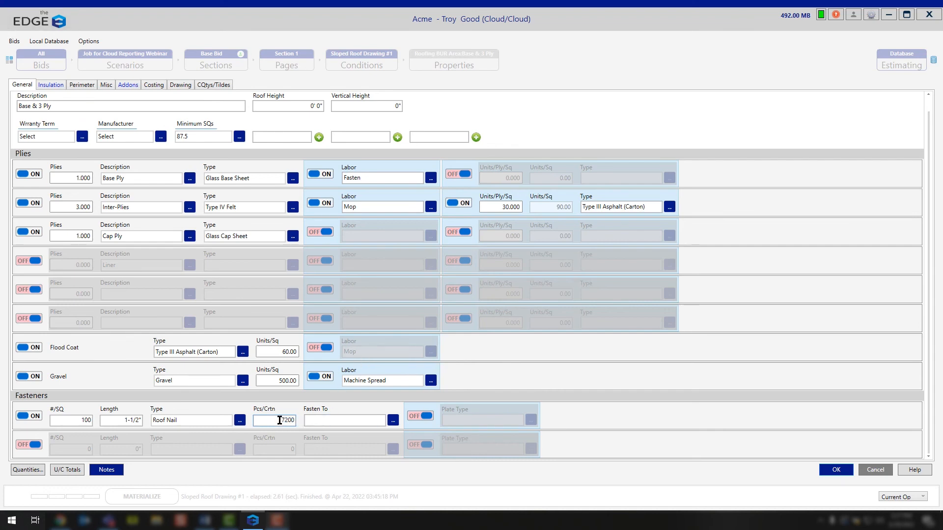
{"action": "left_click", "coordinate": [328, 424]}
Try the plate type option on the first fastener row and switch it back off
{"action": "left_click", "coordinate": [428, 418]}
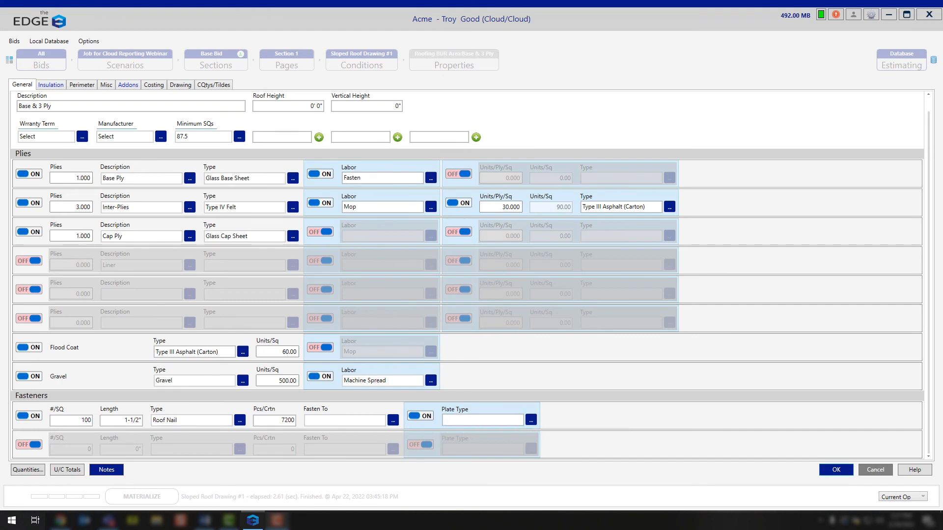
{"action": "scroll", "coordinate": [611, 121], "scroll_direction": "up", "scroll_amount": 1}
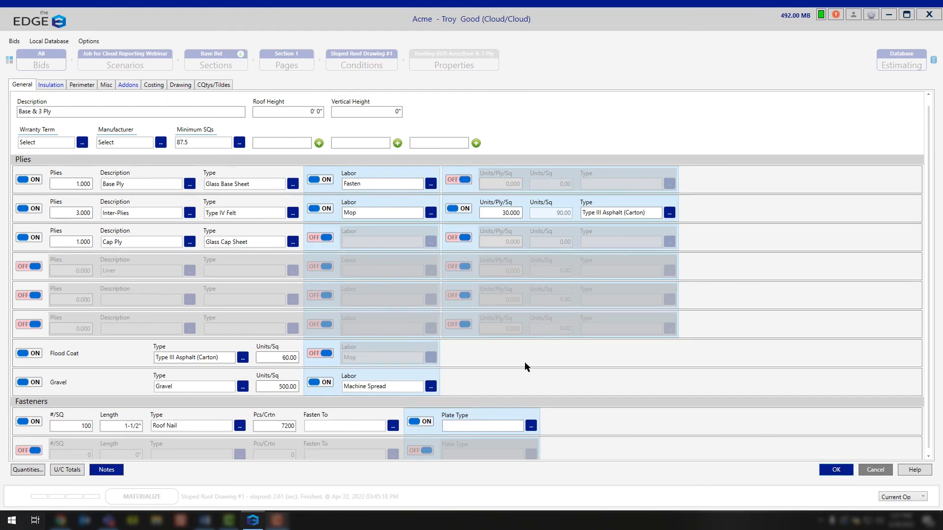
{"action": "left_click", "coordinate": [421, 423]}
{"action": "scroll", "coordinate": [342, 393], "scroll_direction": "down", "scroll_amount": 1}
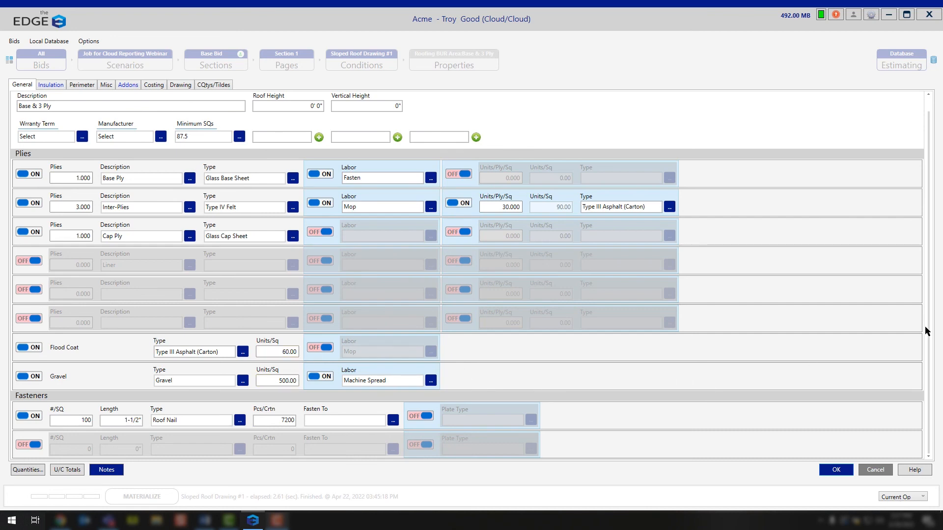
{"action": "scroll", "coordinate": [930, 332], "scroll_direction": "up", "scroll_amount": 1}
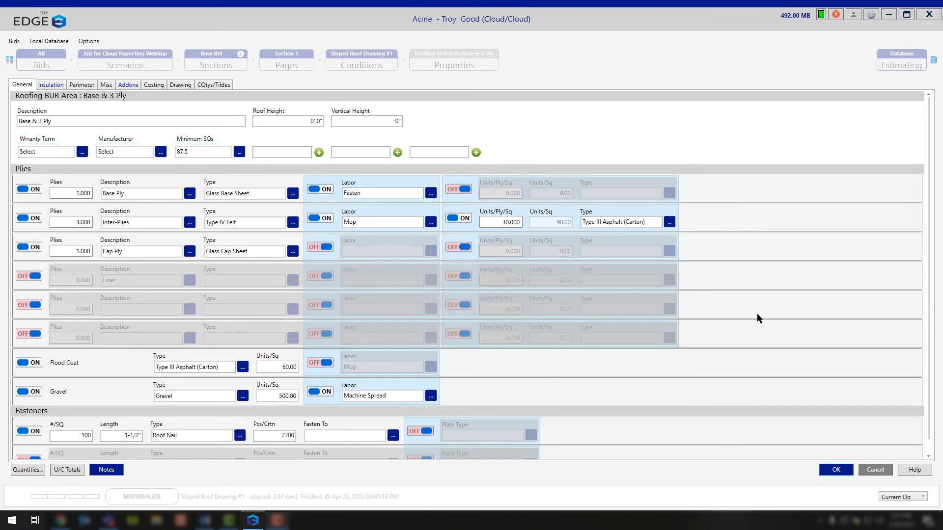